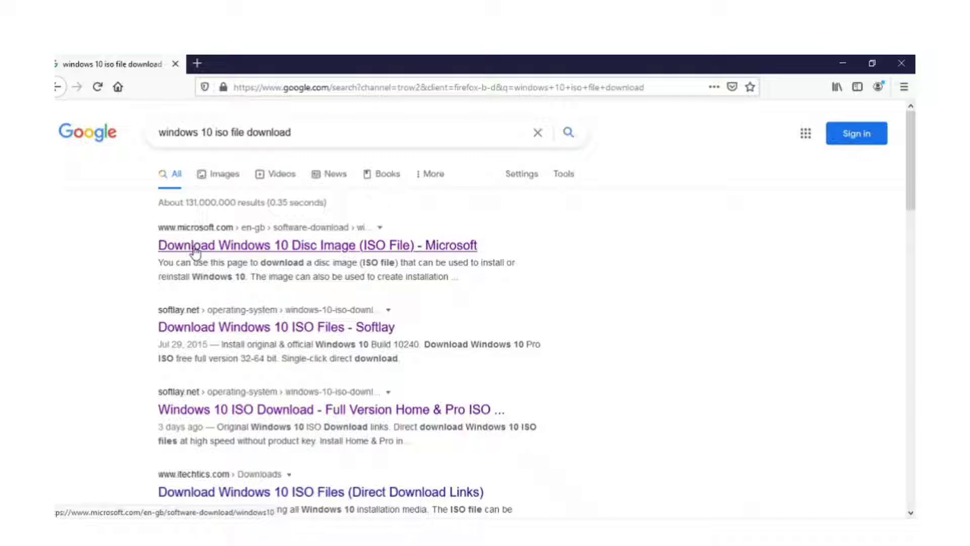
Open Microsoft's Windows 10 disc image page from the search results and download the media creation tool.
left_click(195, 248)
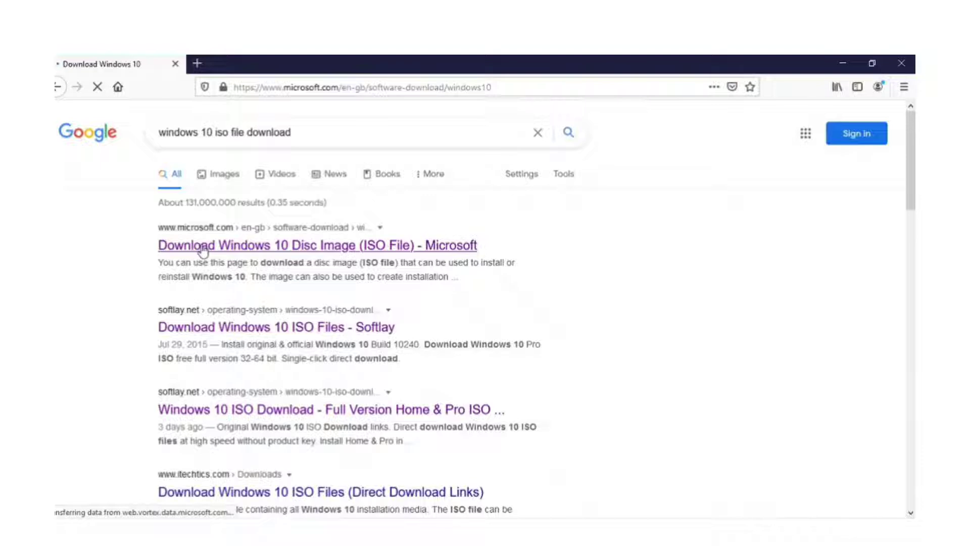
scroll(156, 303, "down", 5)
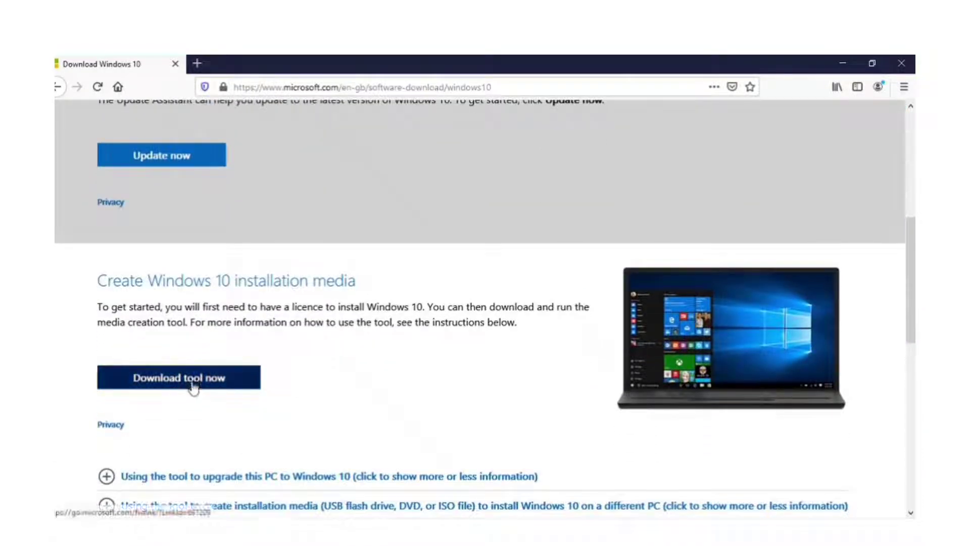
left_click(175, 387)
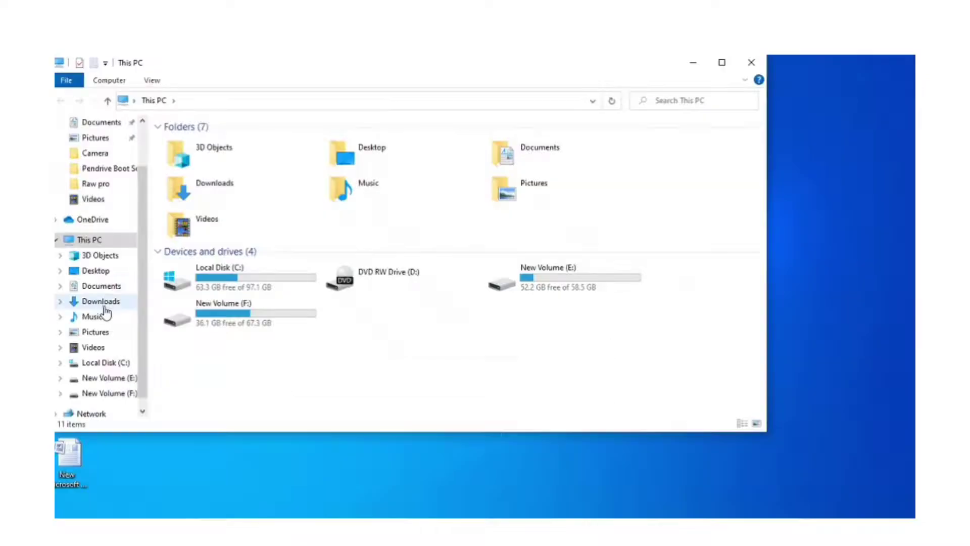
Run MediaCreationTool20H2(1) from the Downloads folder and accept the license terms.
left_click(102, 301)
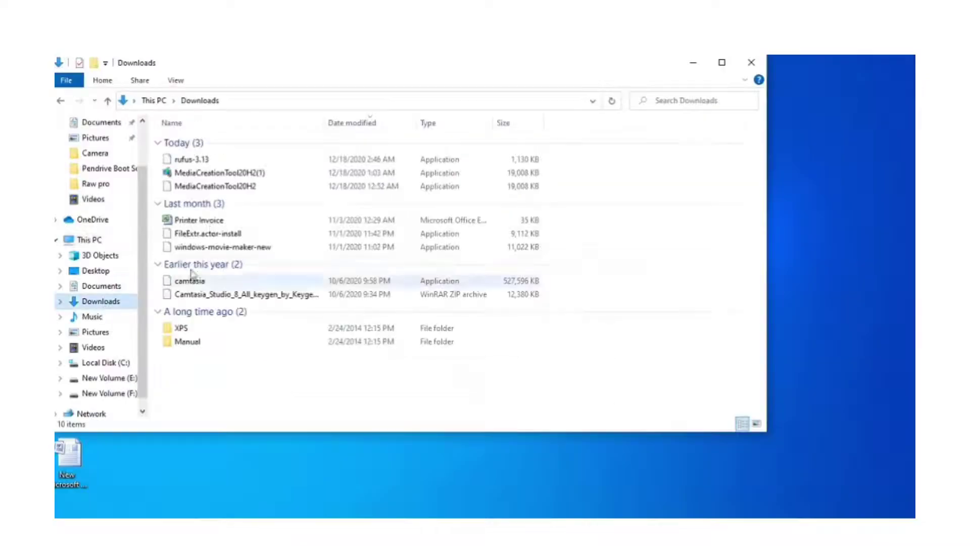
double_click(205, 173)
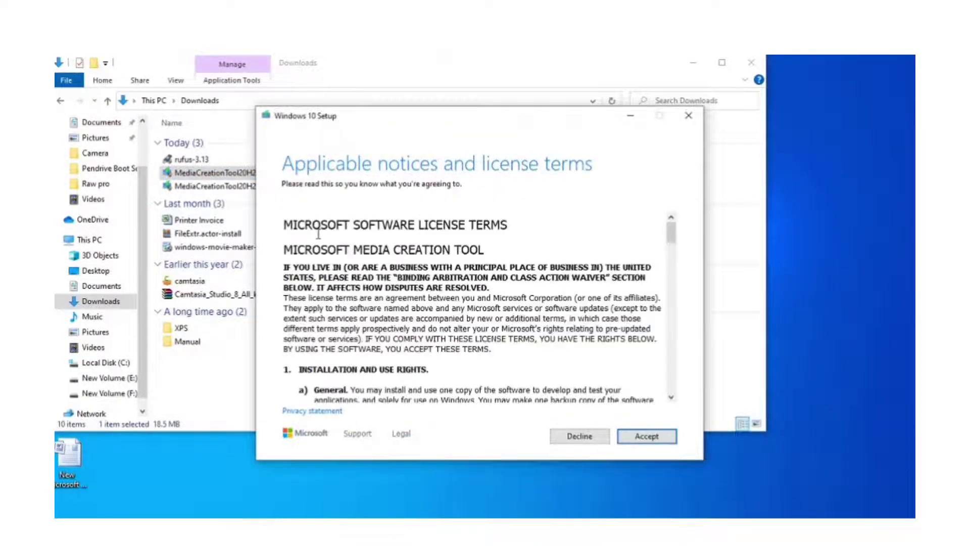
left_click(643, 437)
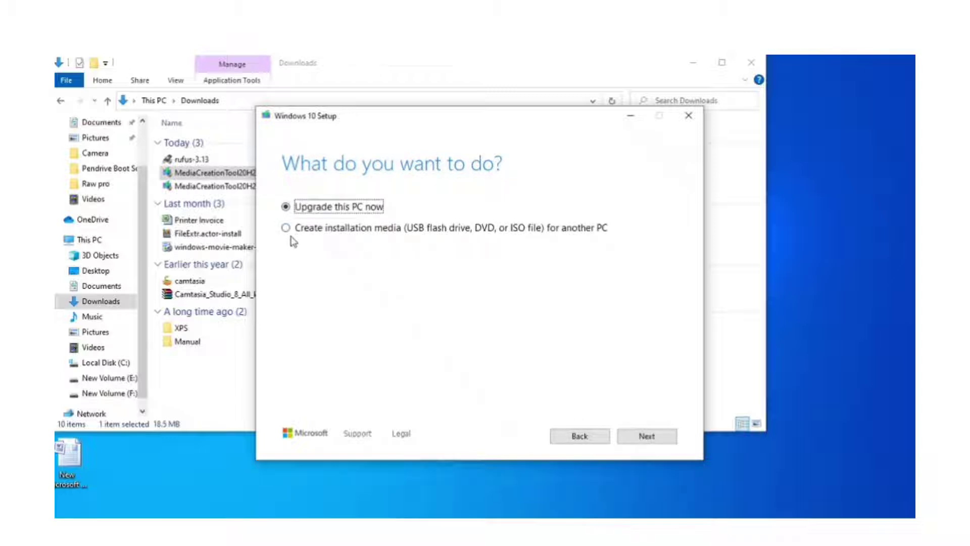
Choose to create installation media for another PC, with the recommended options off and the architecture set to 64-bit (x64).
left_click(286, 229)
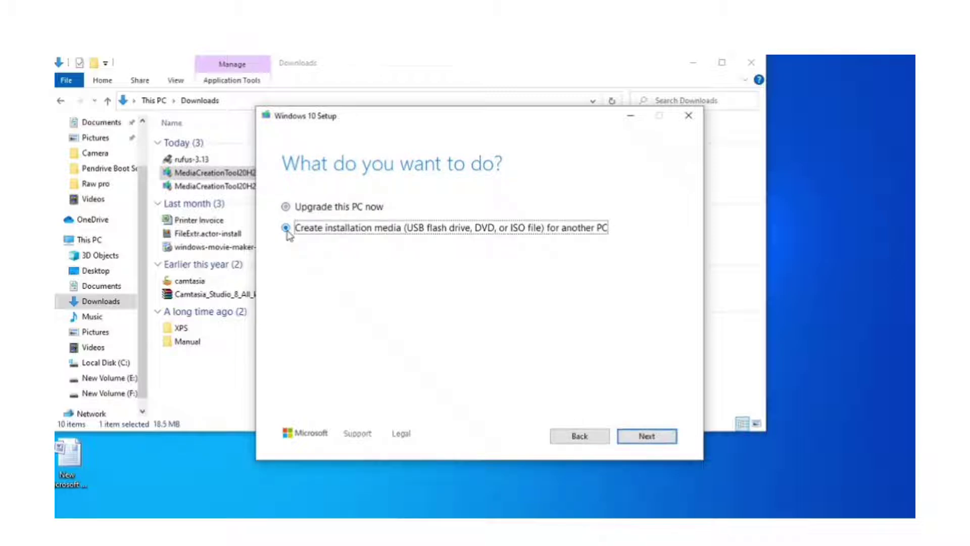
left_click(645, 436)
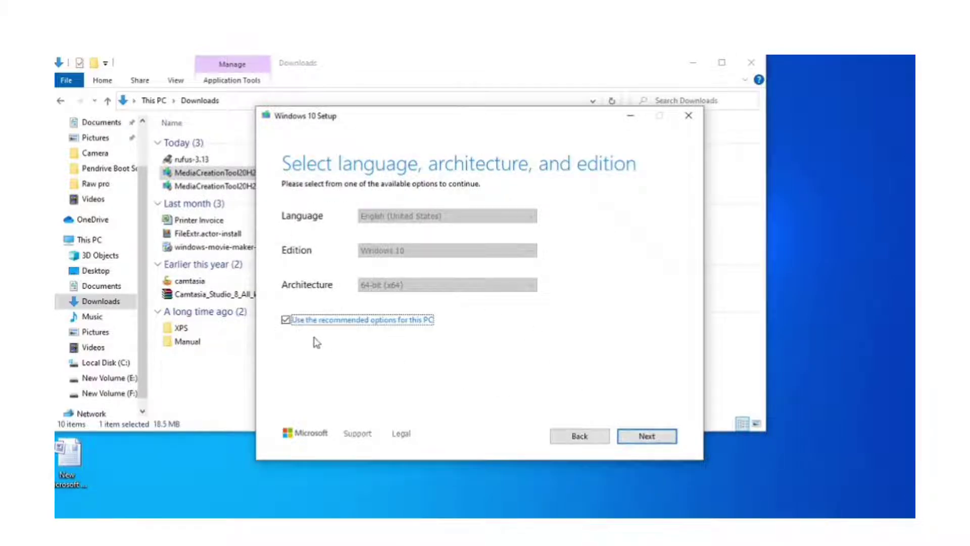
left_click(287, 321)
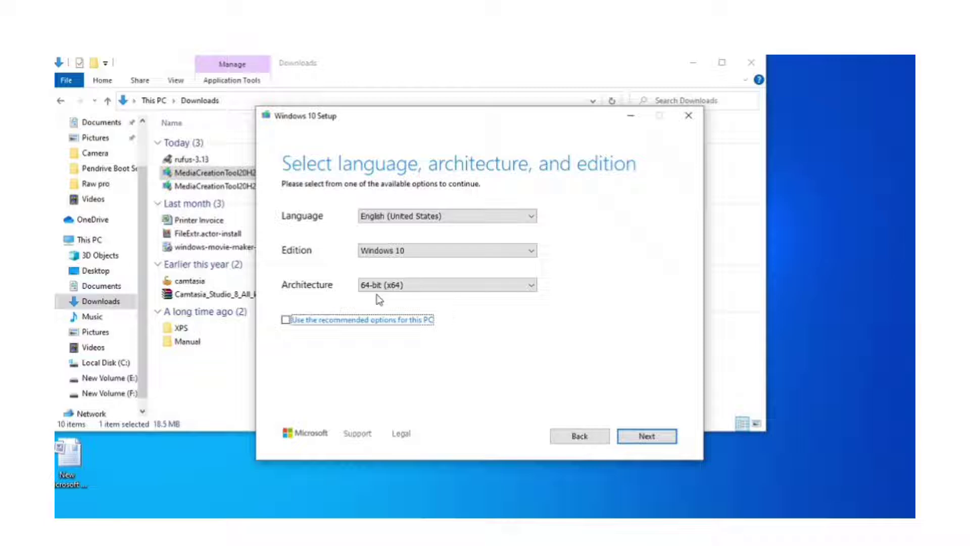
left_click(386, 284)
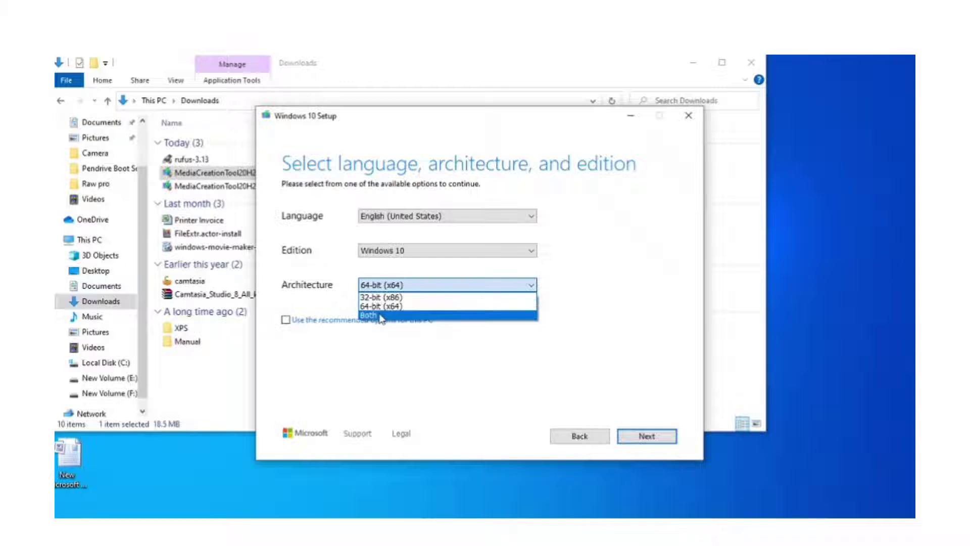
left_click(380, 315)
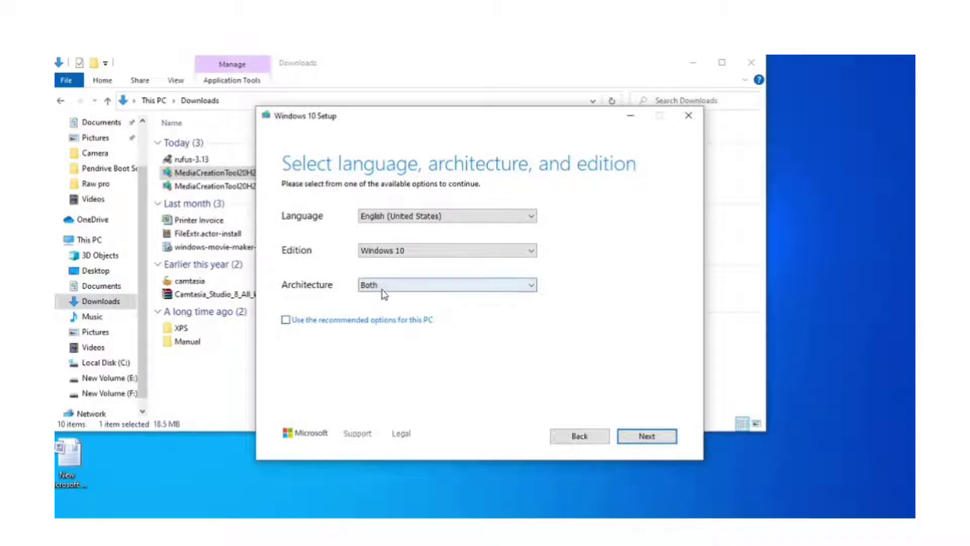
left_click(383, 287)
left_click(385, 307)
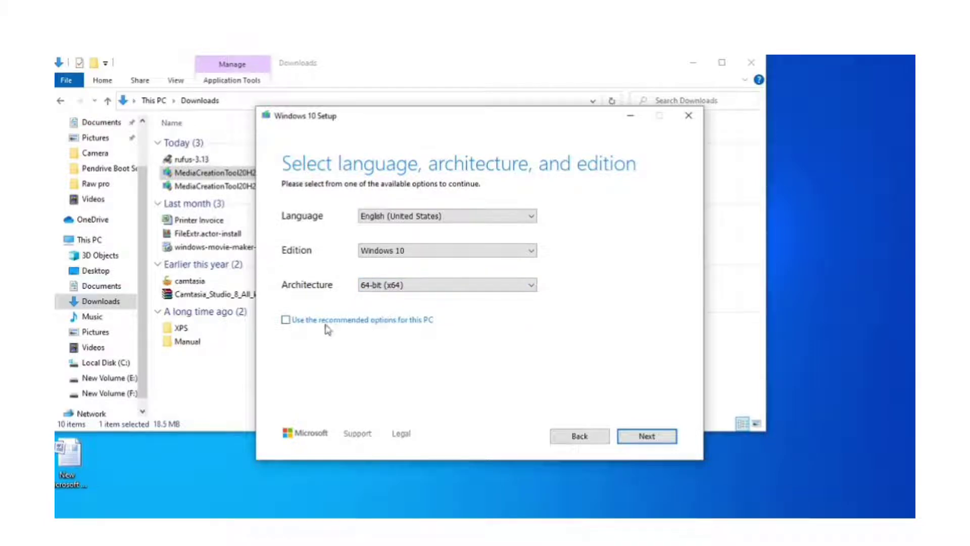
left_click(636, 438)
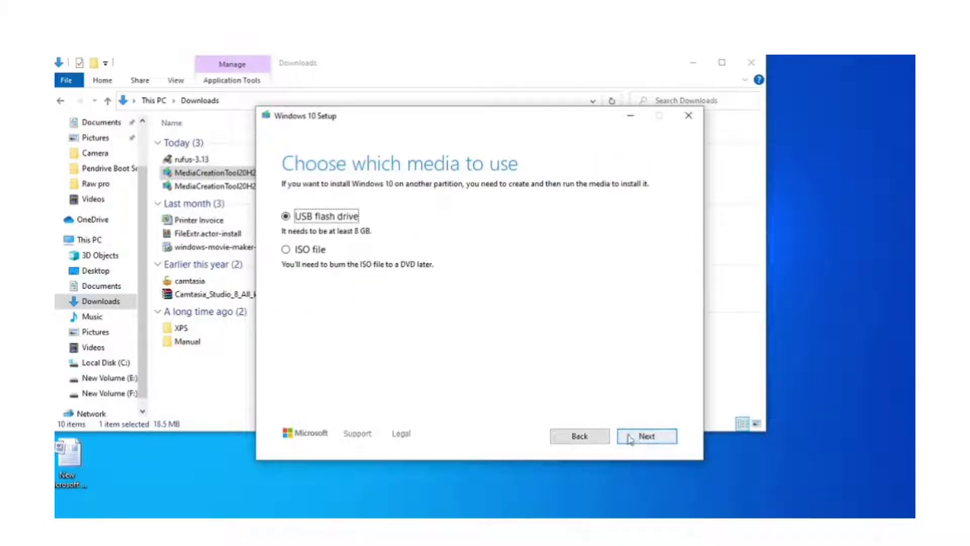
Choose ISO file as the media and save it on the Desktop under the name Windows.
left_click(286, 251)
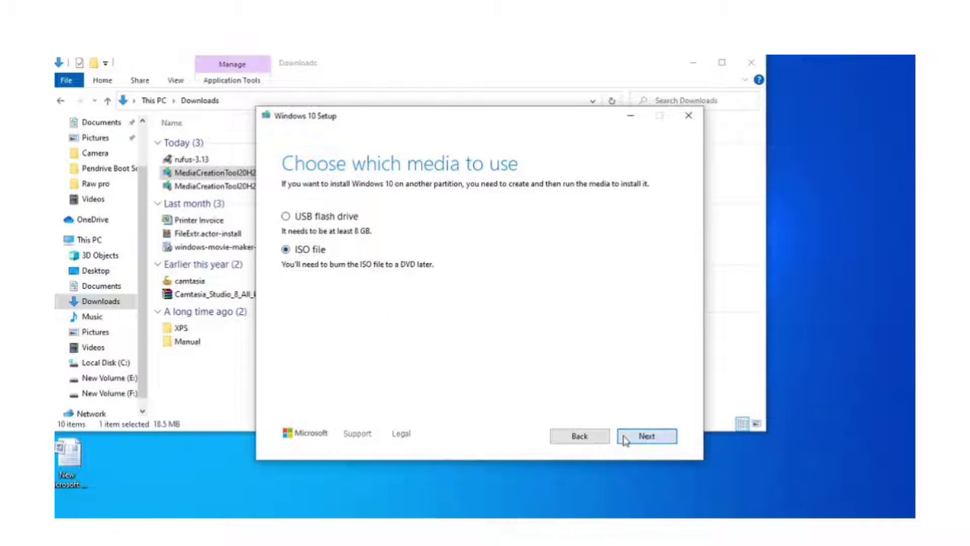
left_click(625, 437)
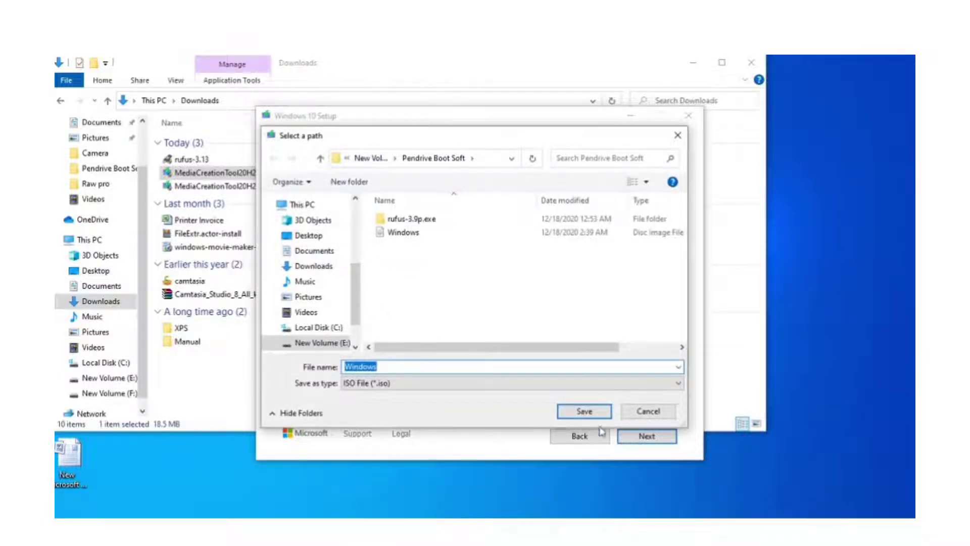
left_click_drag(360, 303, 355, 214)
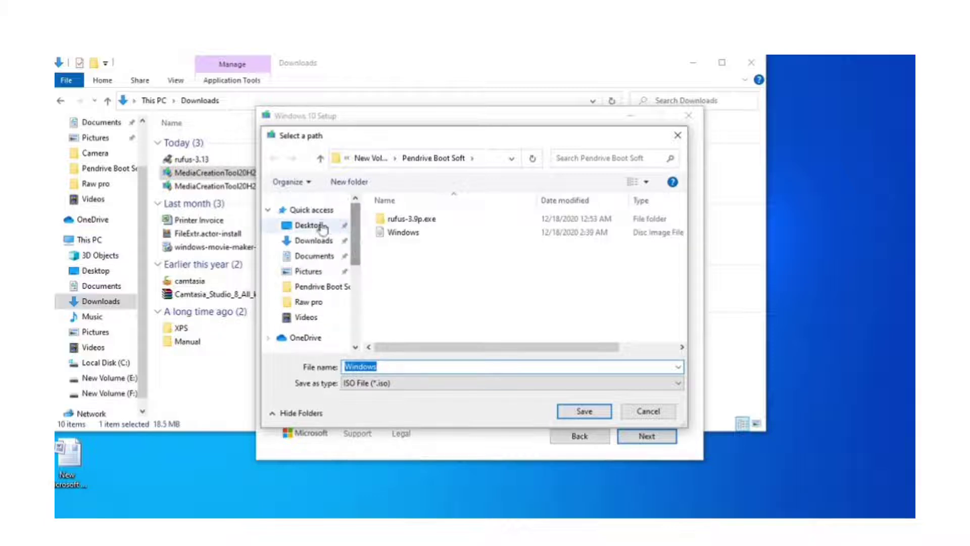
left_click(309, 225)
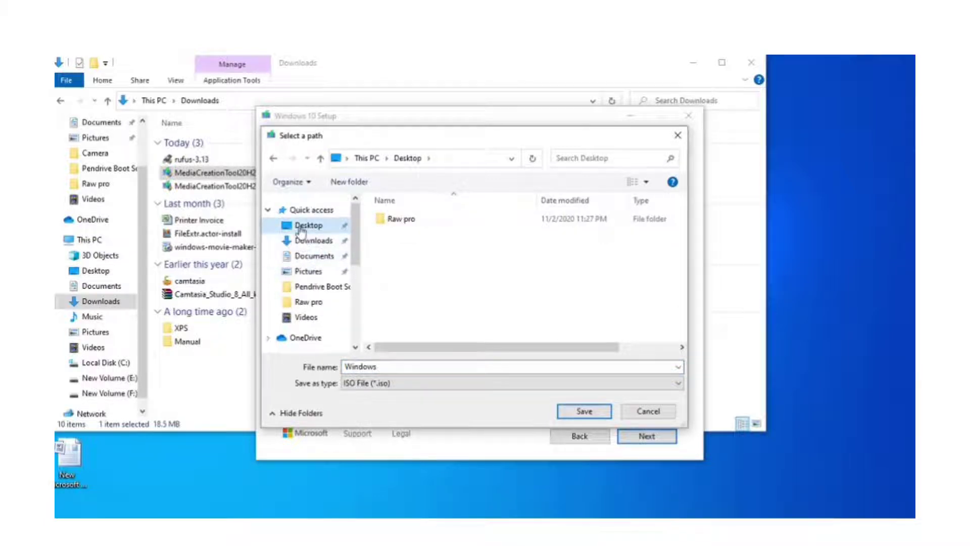
left_click(566, 414)
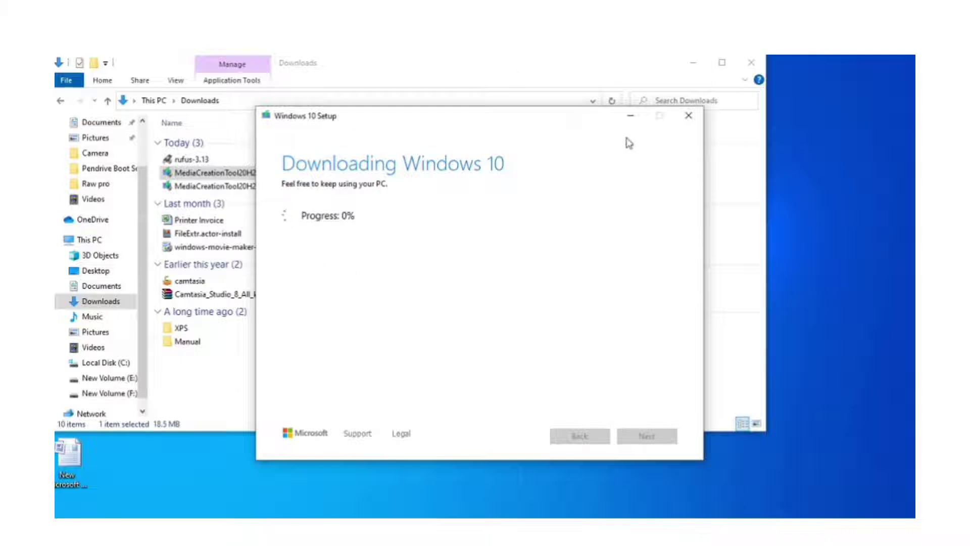
Quit Windows 10 Setup during the download and close the Downloads folder window.
left_click(689, 120)
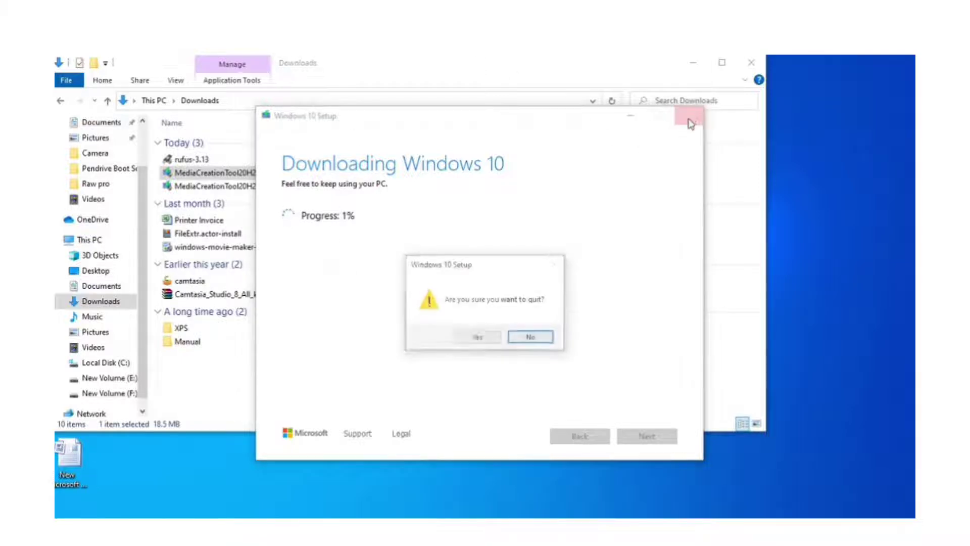
left_click(490, 340)
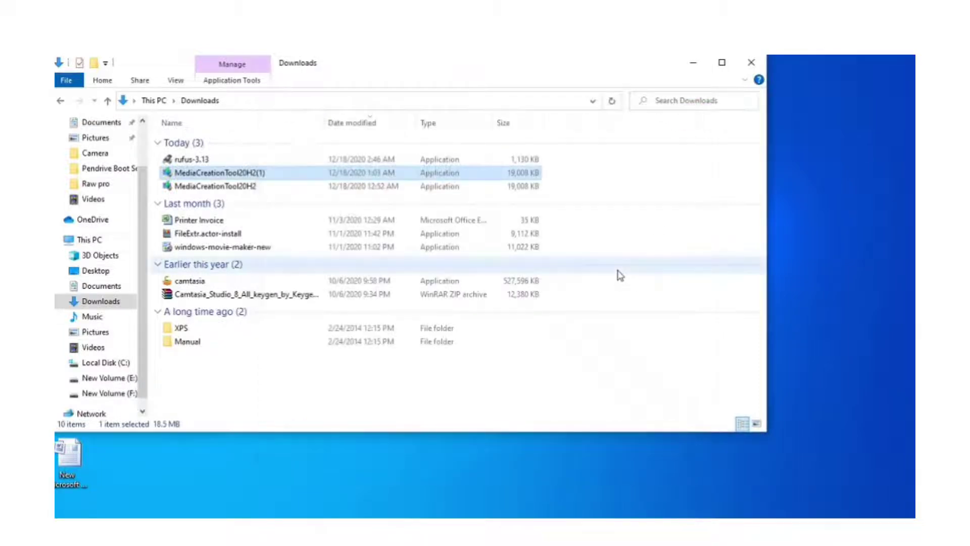
left_click(747, 66)
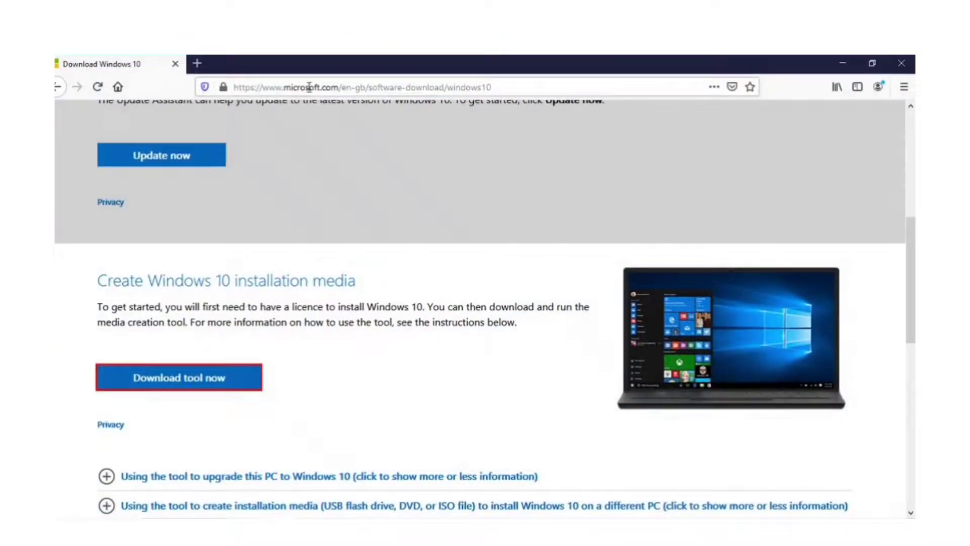
Switch to Firefox, search the web for rufus and open the official Rufus website.
left_click(311, 89)
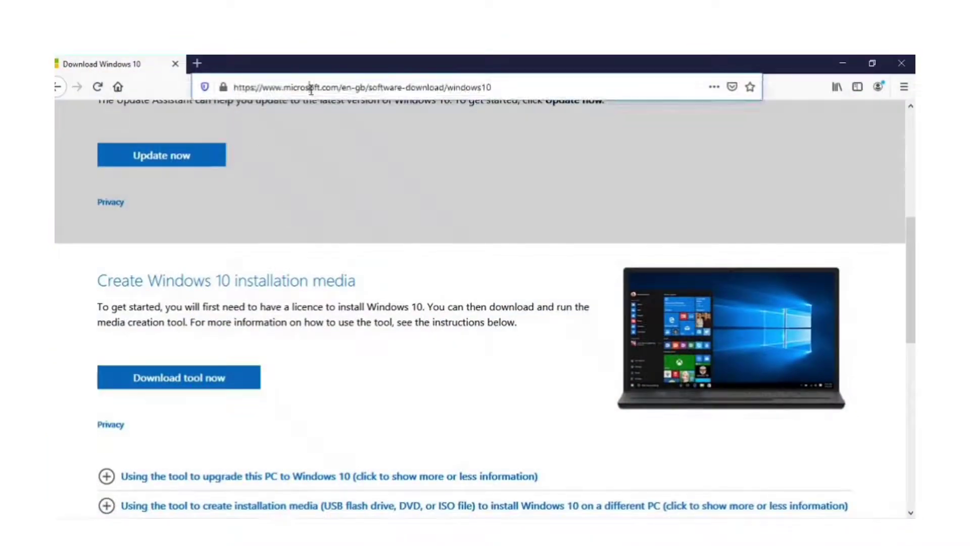
left_click(311, 88)
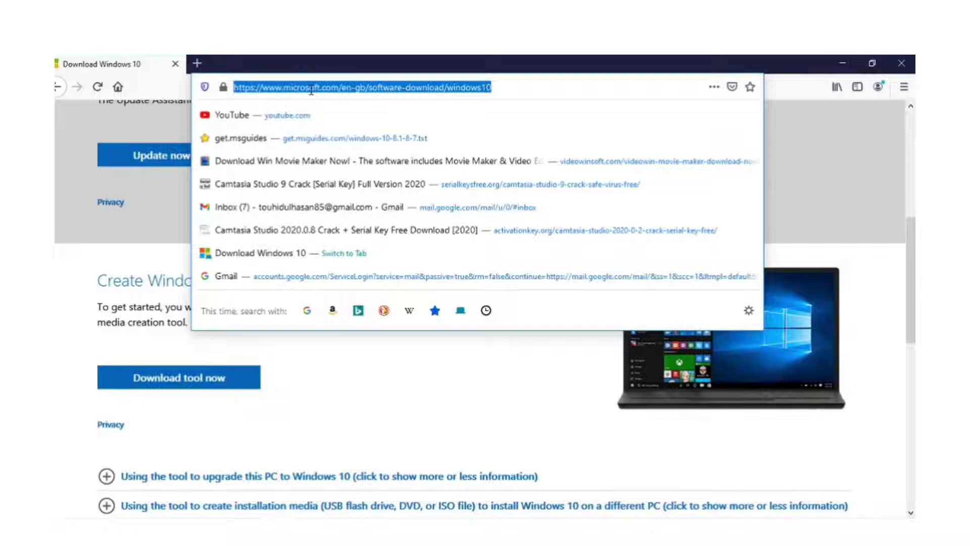
type("r")
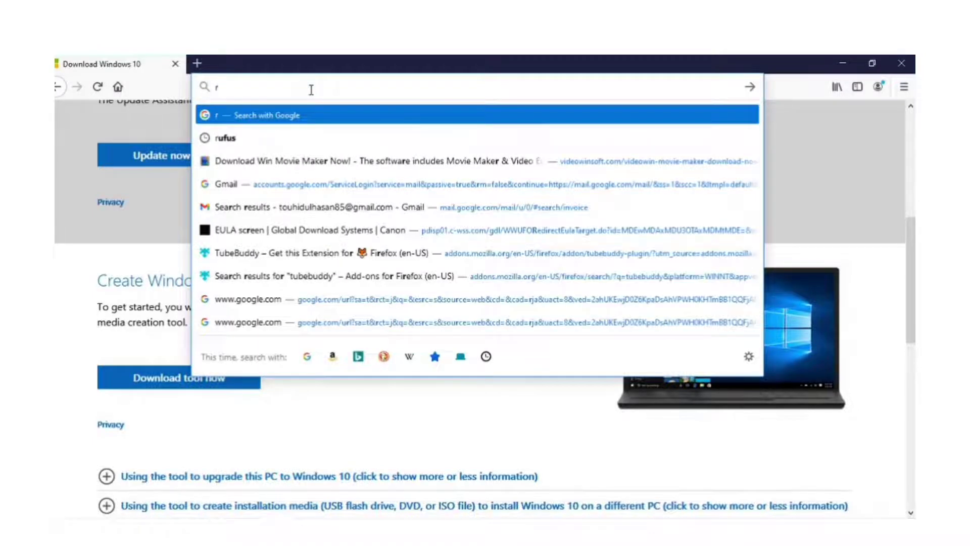
left_click(250, 144)
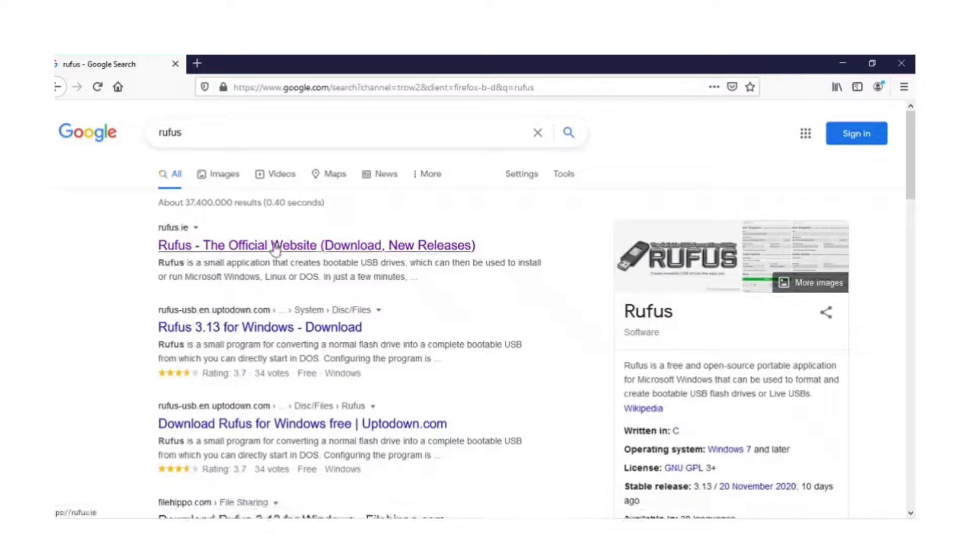
left_click(276, 248)
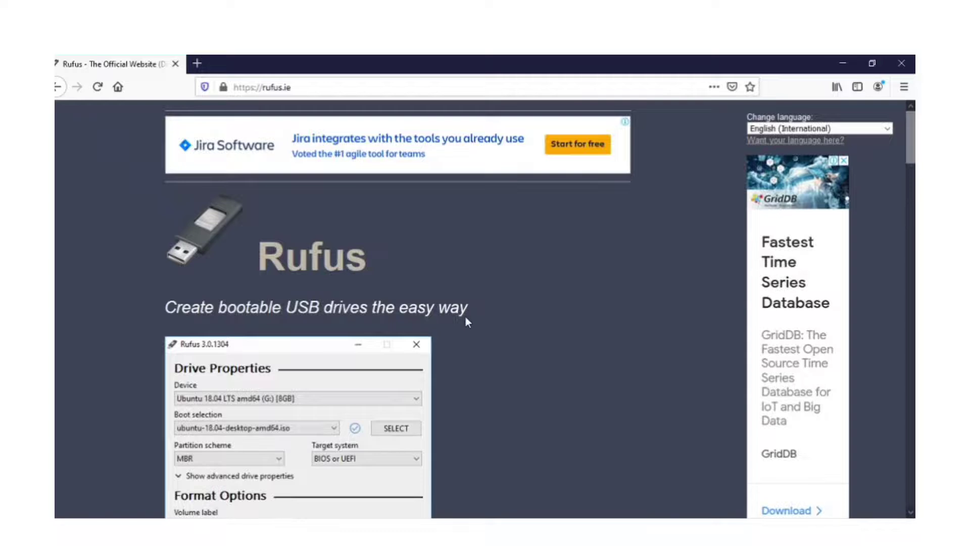
Download Rufus 3.13 from the website's Download section and save the file.
scroll(462, 317, "down", 12)
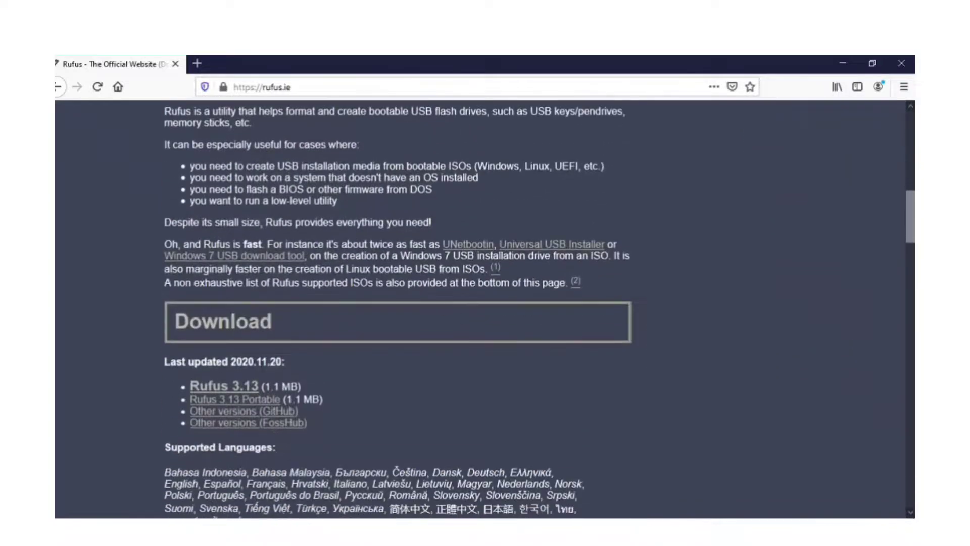
left_click(240, 392)
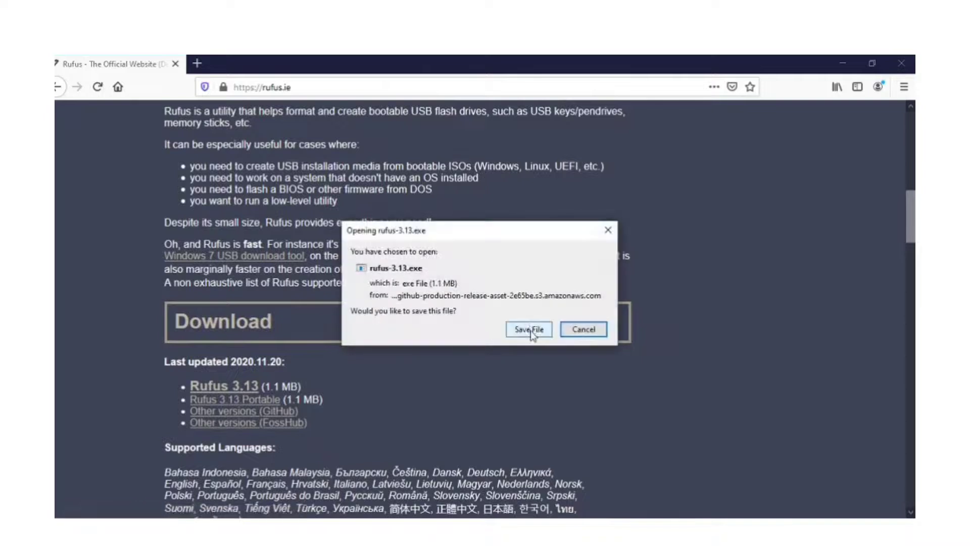
left_click(529, 331)
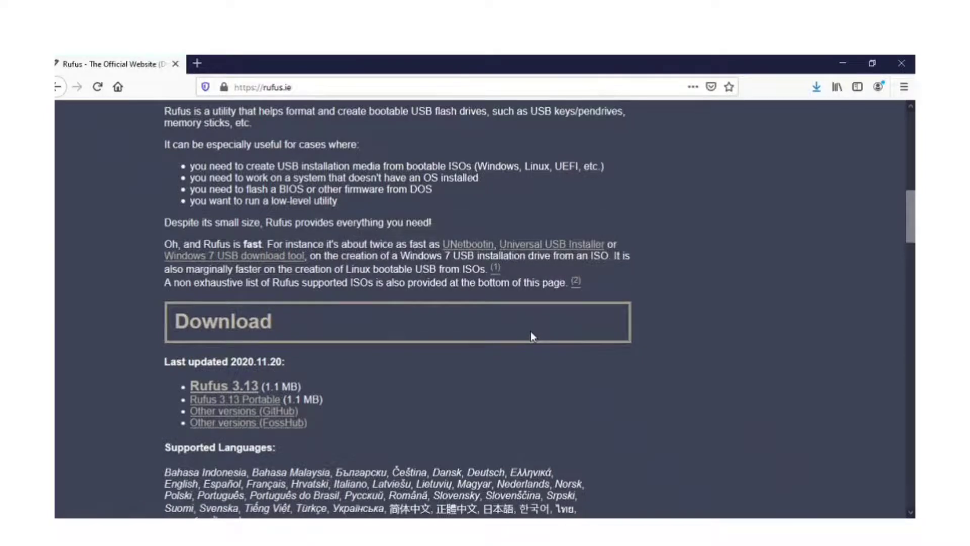
Launch the downloaded rufus-3.13(1) from its containing folder, and close the folder and browser windows.
left_click(814, 89)
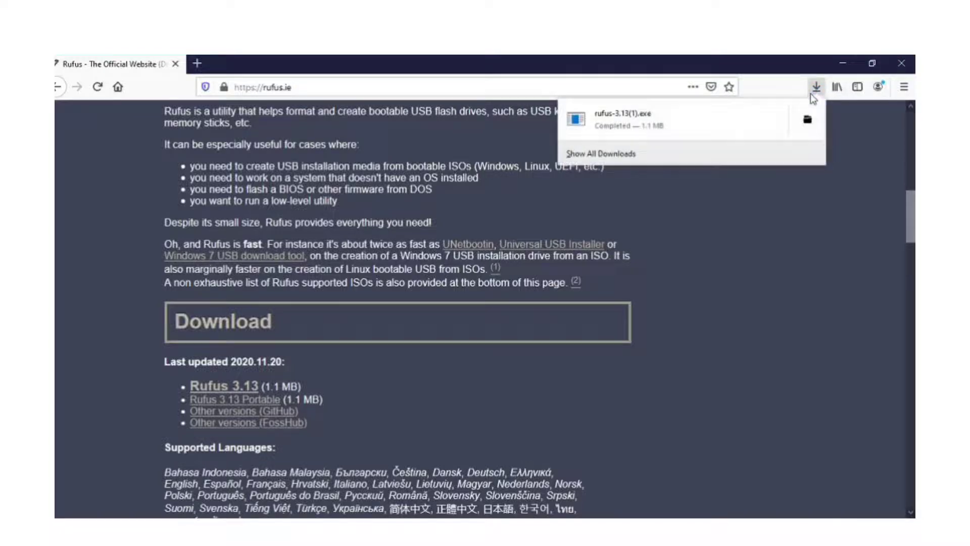
left_click(809, 122)
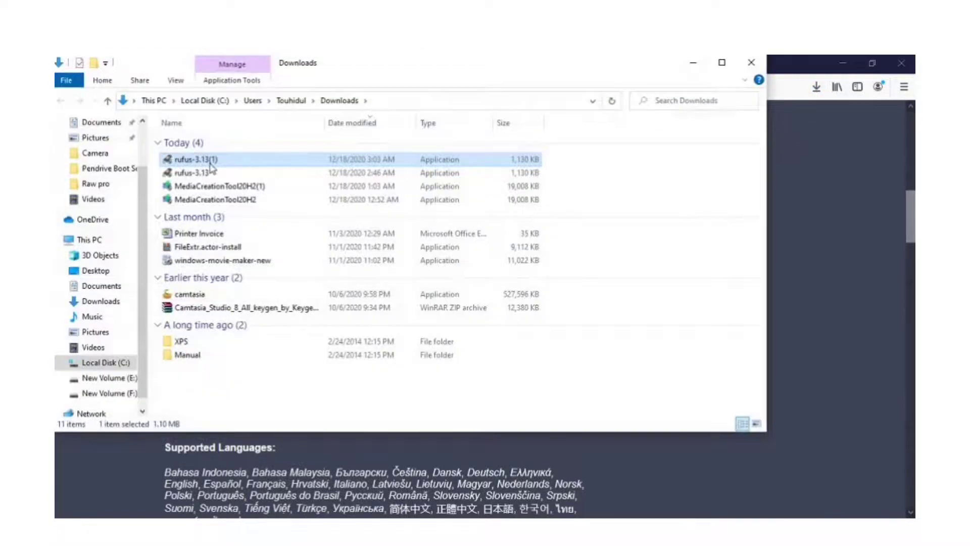
double_click(210, 163)
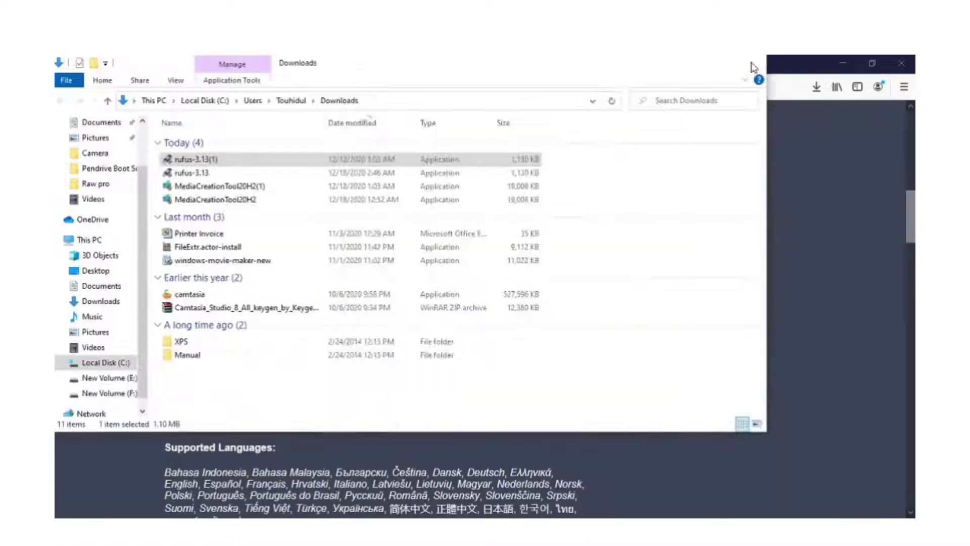
left_click(753, 66)
left_click(901, 69)
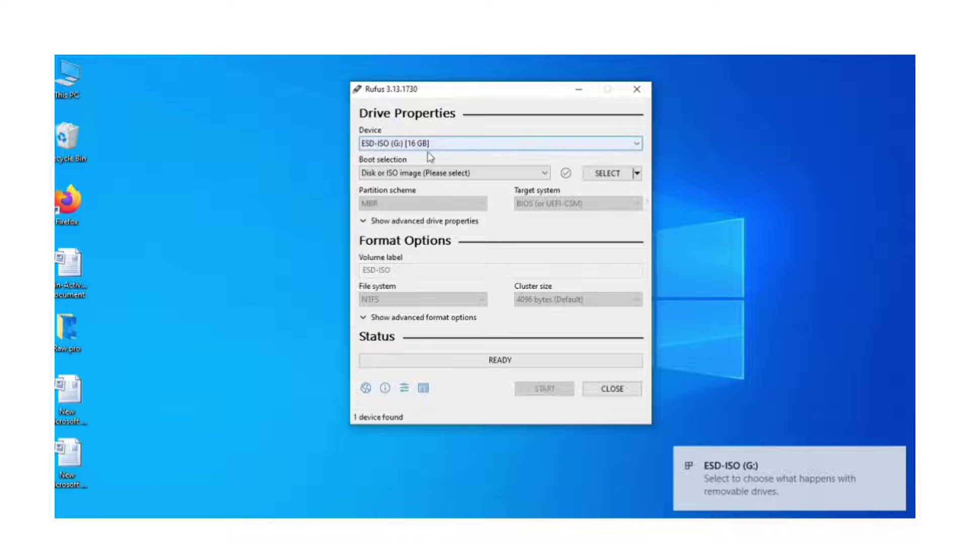
Select the ESD-ISO (G:) [16 GB] USB drive as the device in Rufus.
left_click(401, 145)
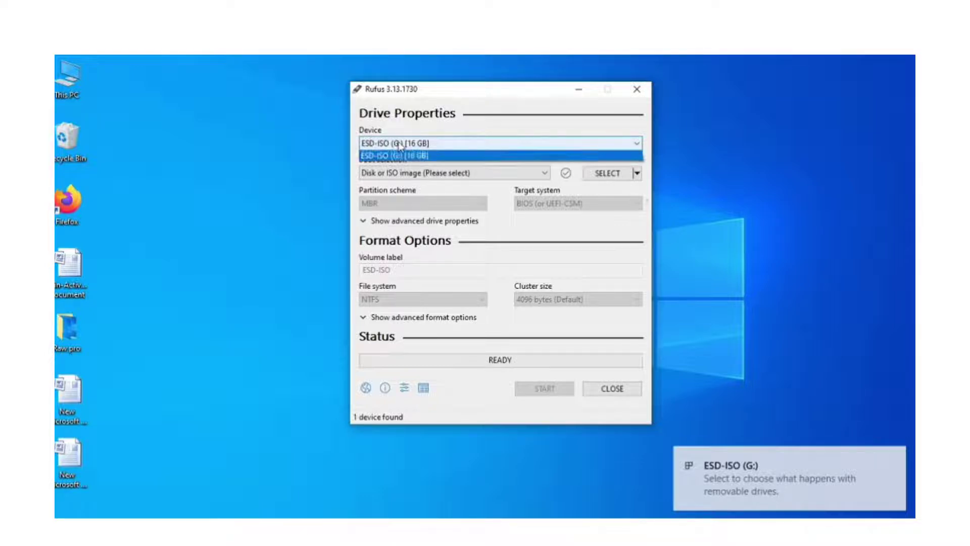
left_click(401, 145)
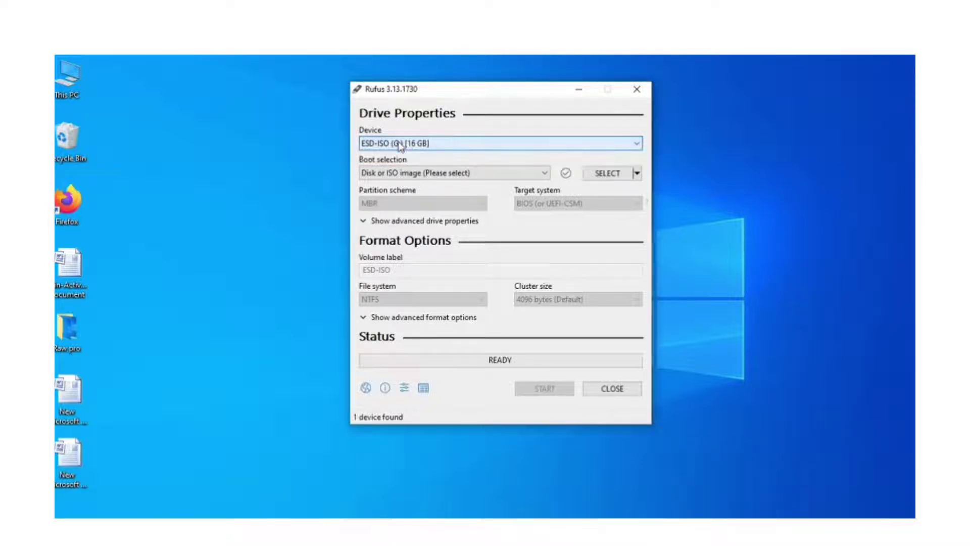
Load the Windows disc image from the Pendrive Boot Soft folder on New Volume (E:) as the boot selection.
left_click(397, 173)
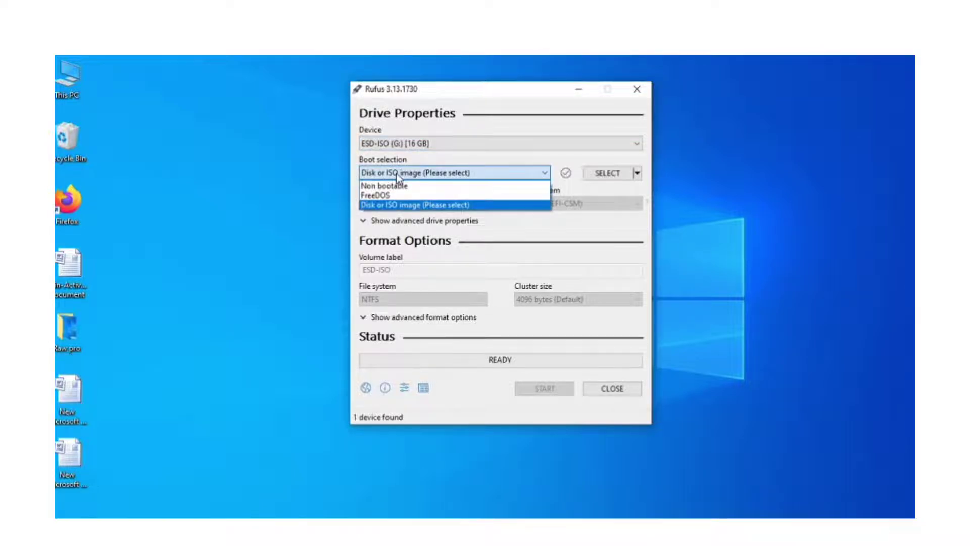
left_click(396, 174)
left_click(600, 177)
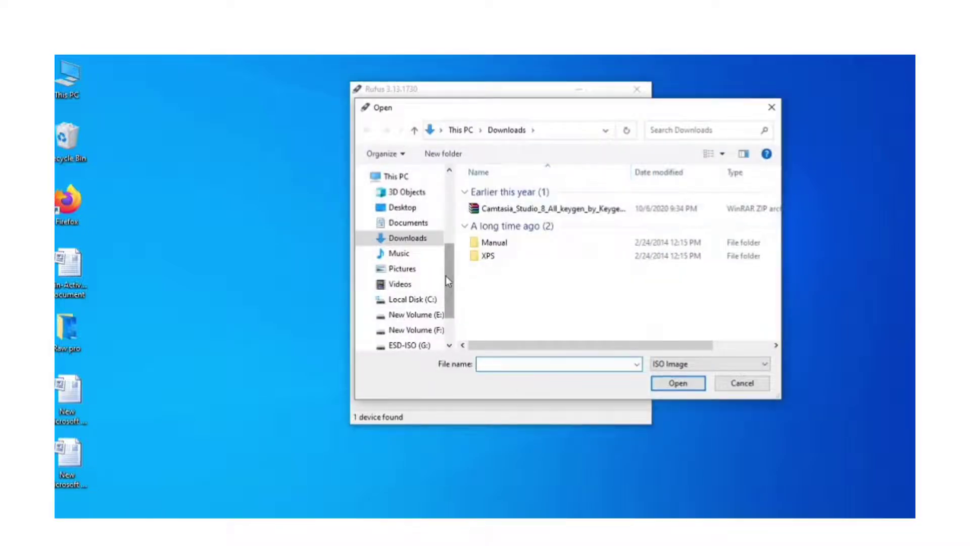
left_click_drag(446, 276, 450, 311)
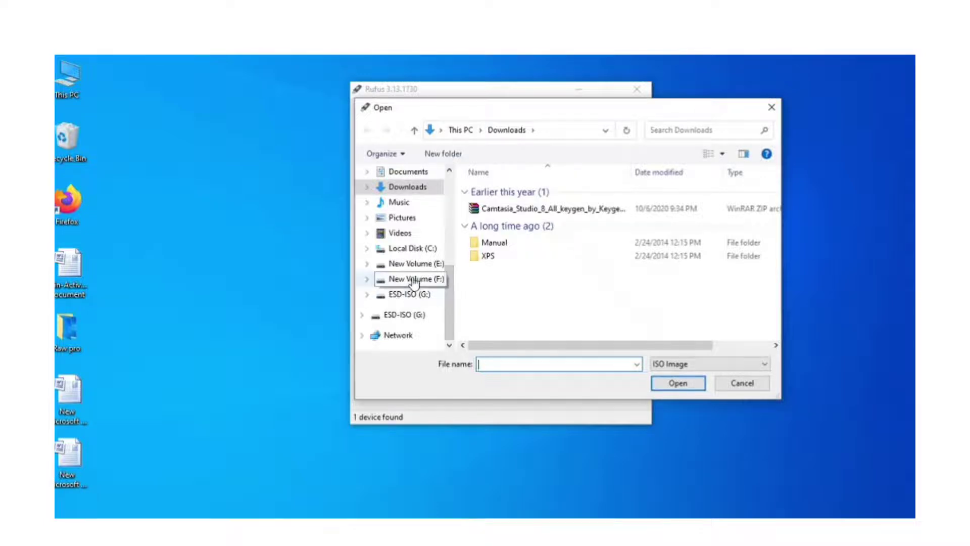
left_click(413, 282)
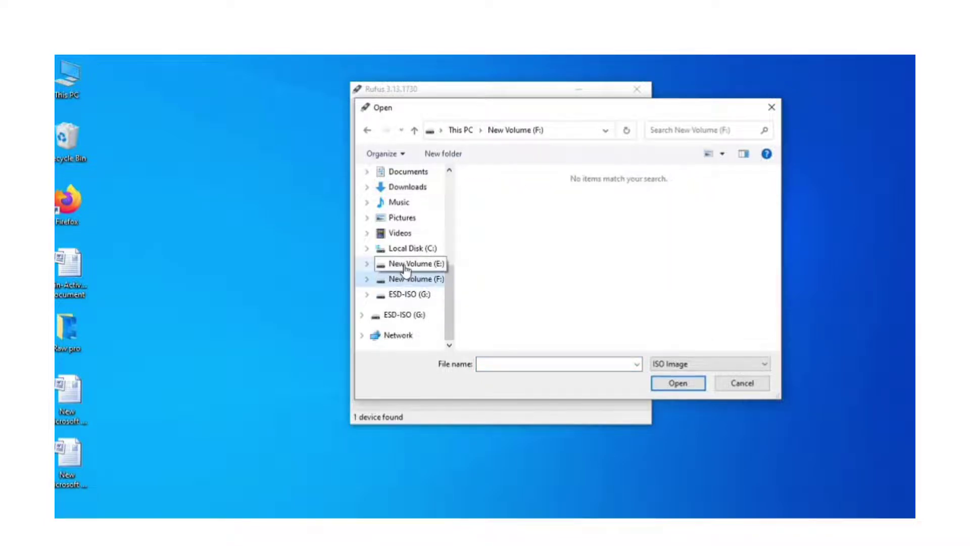
left_click(405, 266)
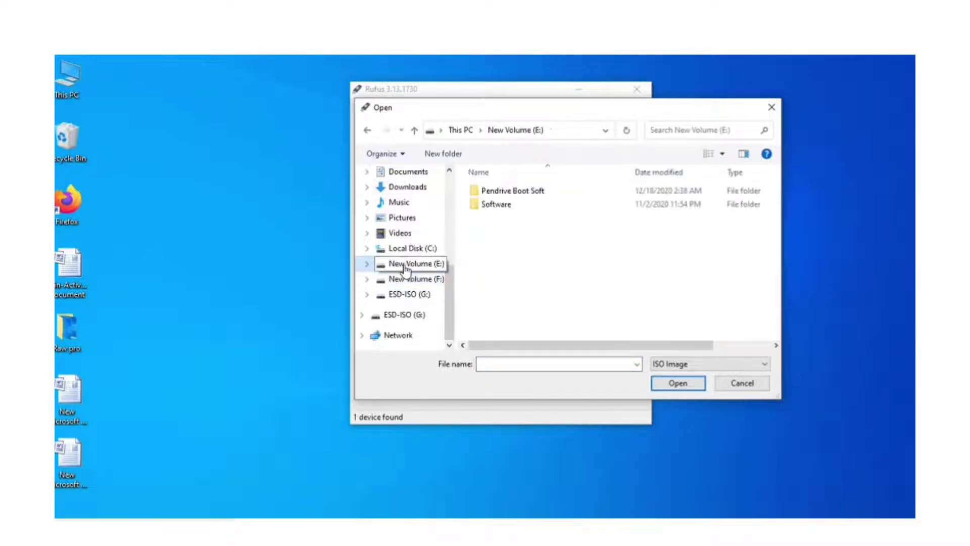
double_click(487, 194)
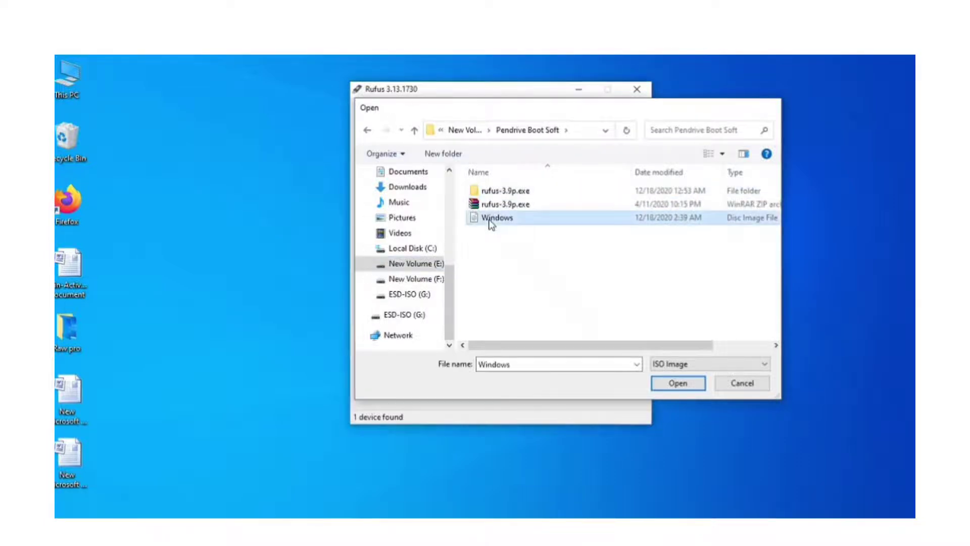
double_click(490, 218)
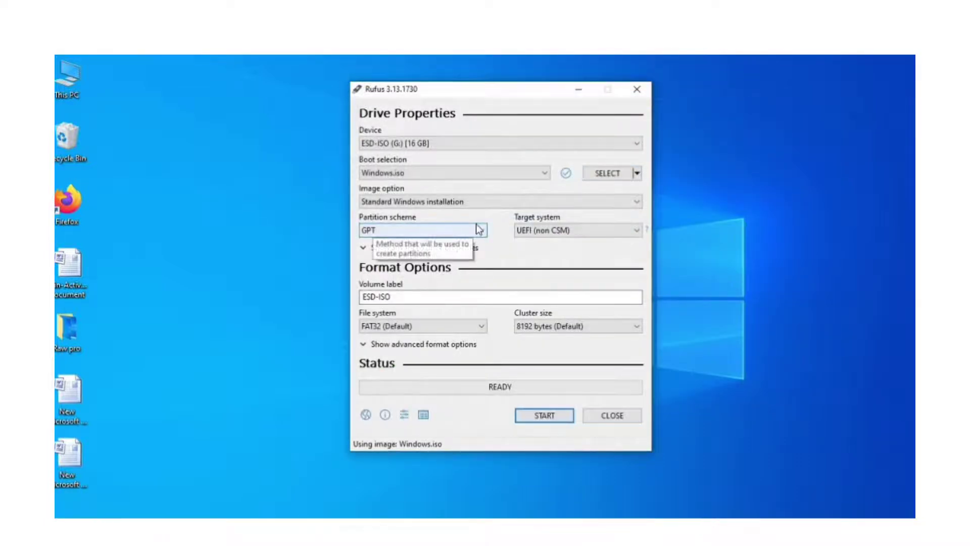
Set the partition scheme to MBR and start writing the image to the USB drive, accepting that all its data is erased.
left_click(445, 232)
left_click(438, 243)
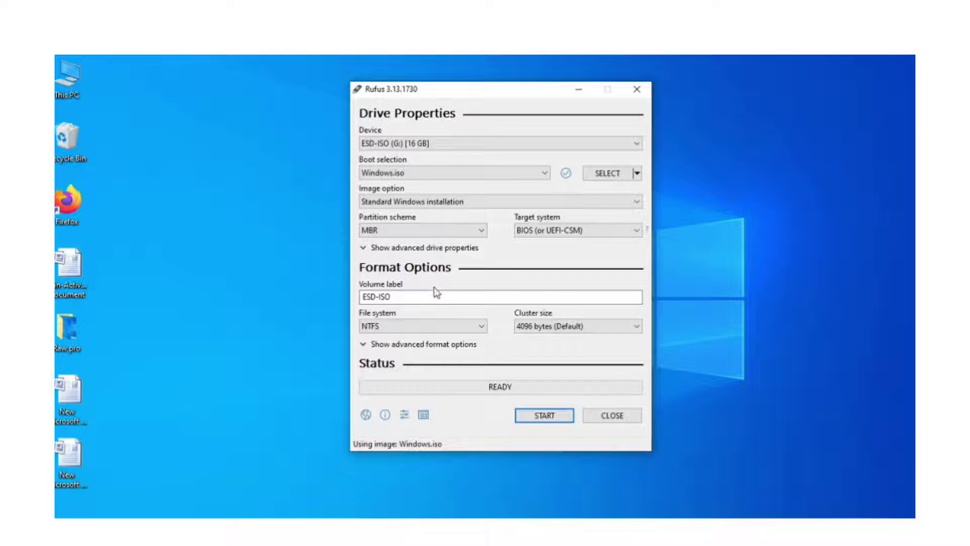
left_click(530, 420)
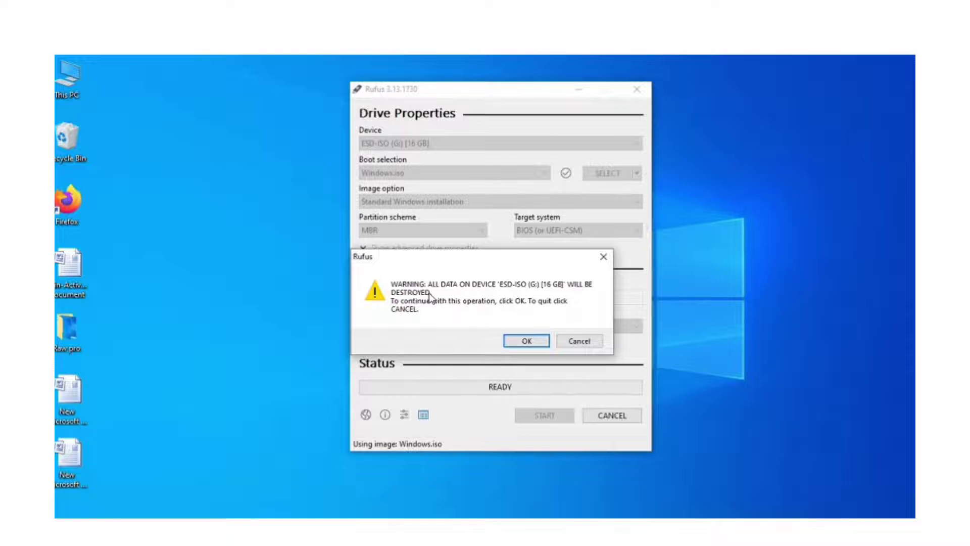
left_click(527, 342)
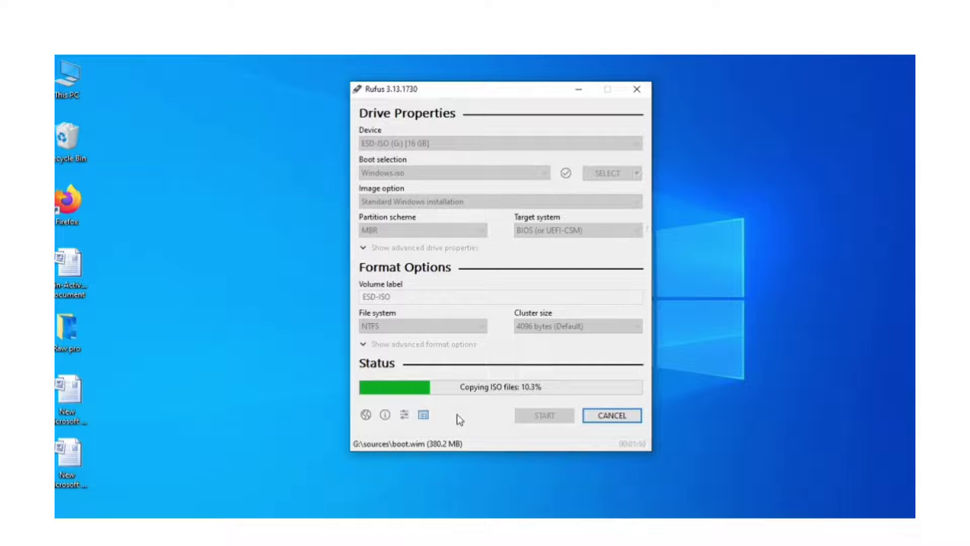
left_click(809, 239)
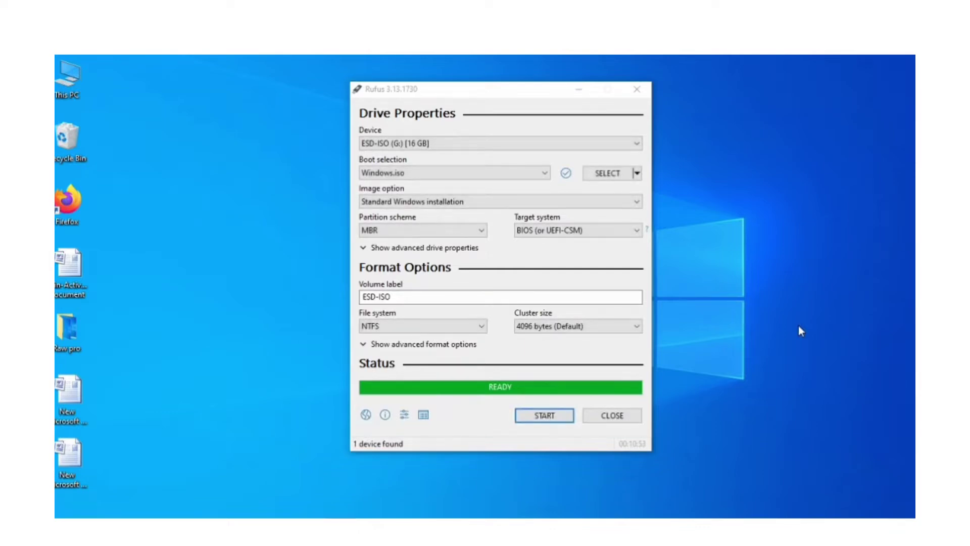
Close Rufus and safely eject the USB drive.
left_click(612, 415)
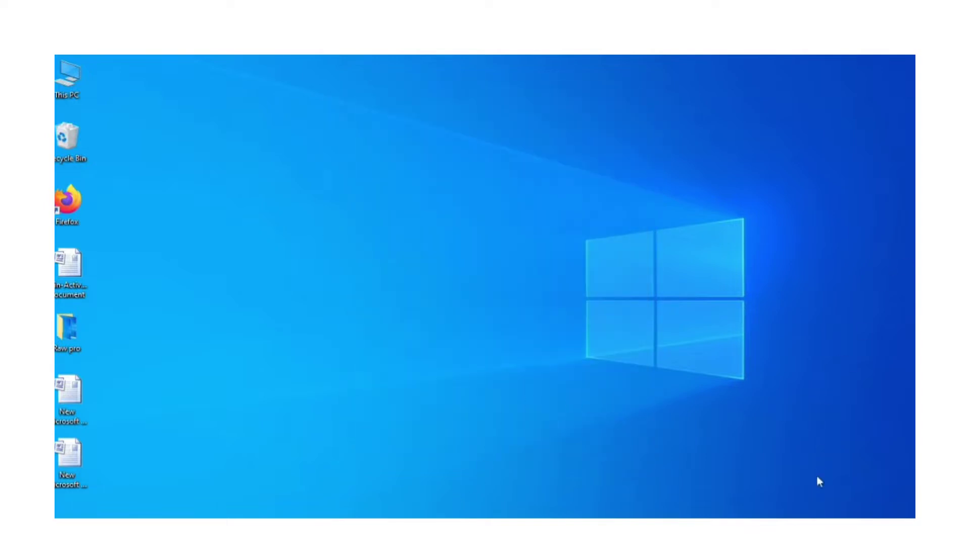
left_click(787, 531)
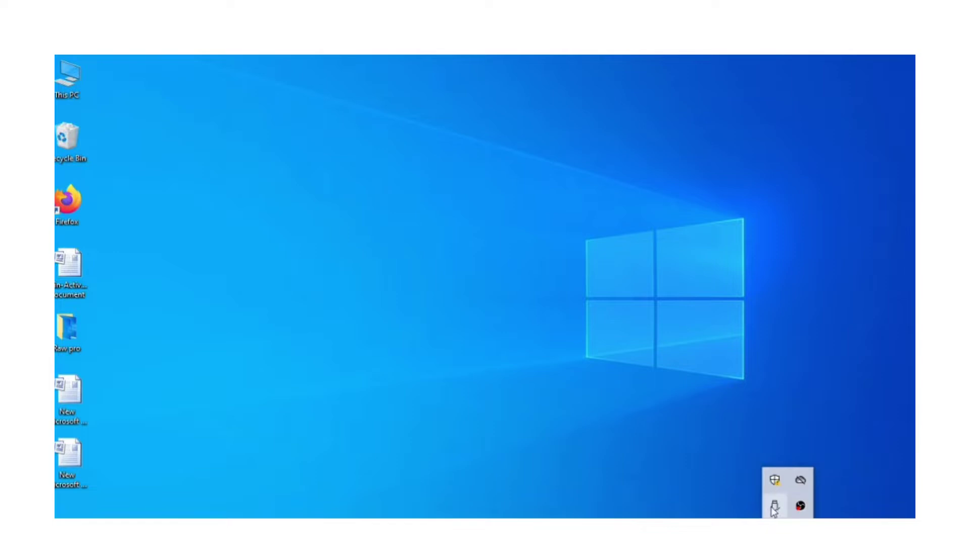
left_click(776, 505)
left_click(799, 485)
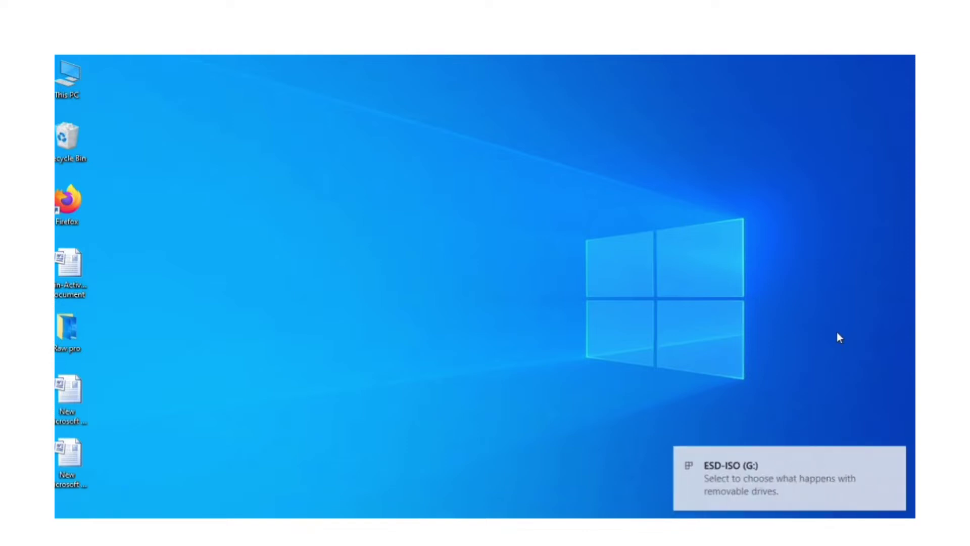
Open the ESD-ISO (G:) drive from This PC to examine its files, and close the window.
double_click(78, 89)
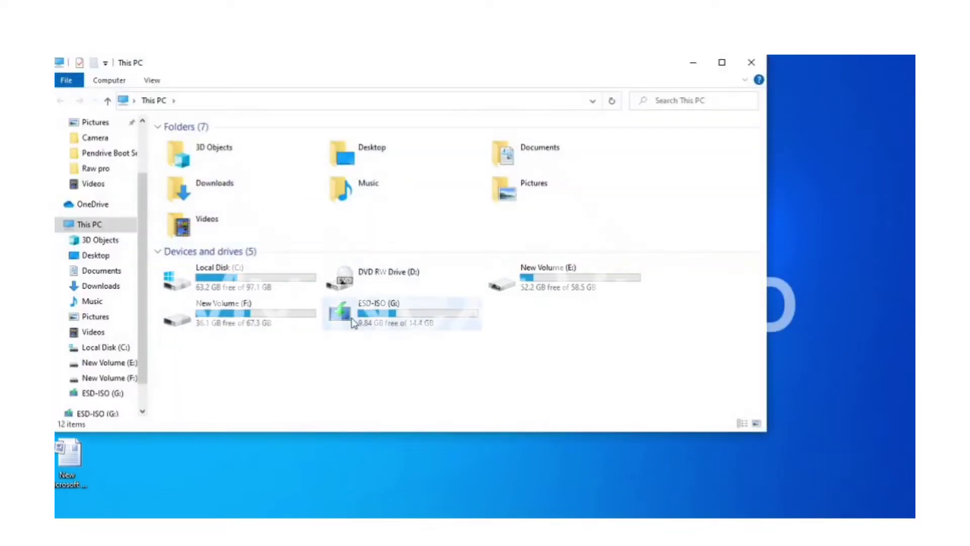
left_click(353, 318)
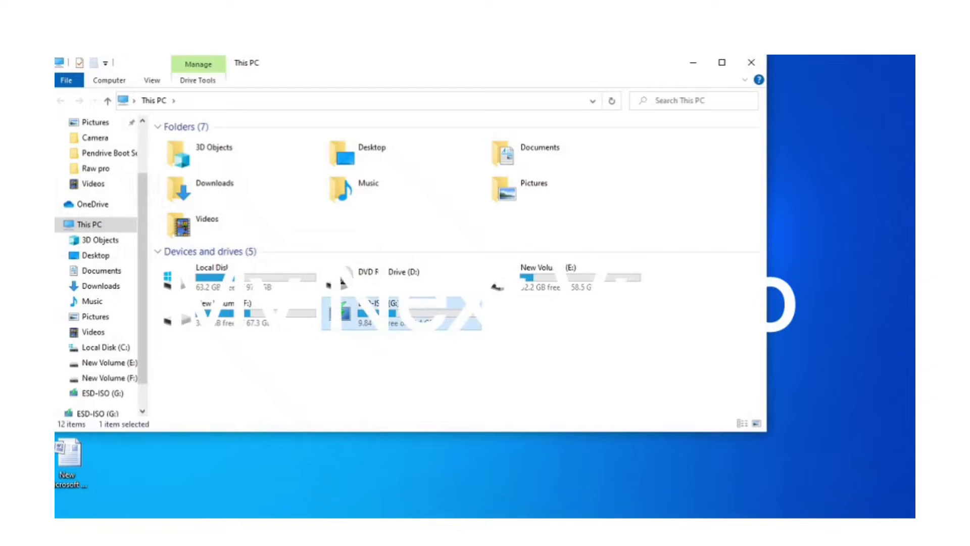
double_click(415, 310)
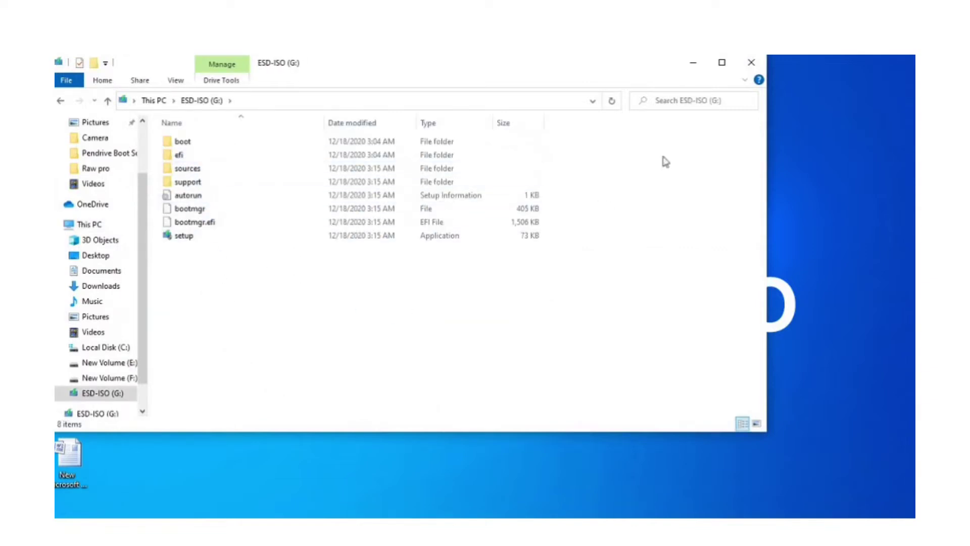
left_click(752, 62)
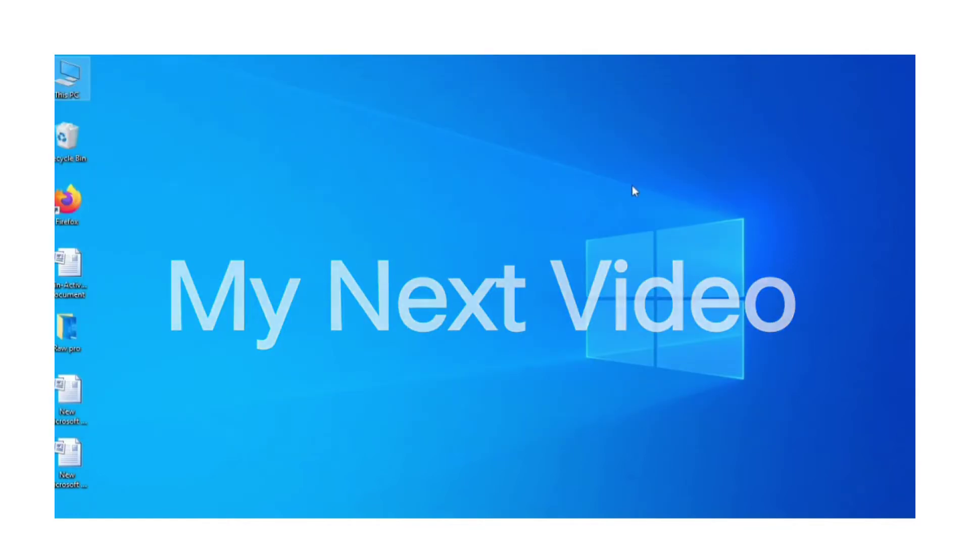
Safely remove the reconnected USB Mass Storage Device from the computer.
left_click(788, 526)
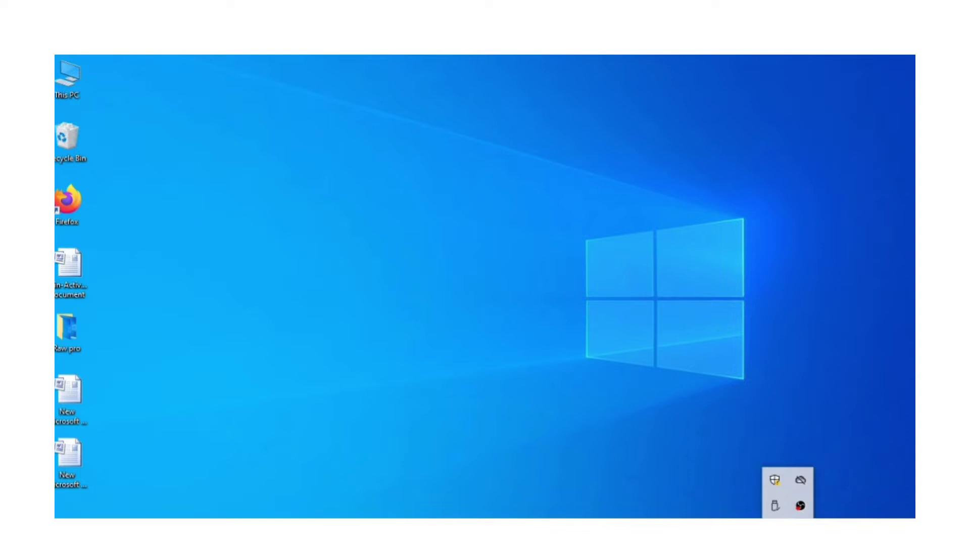
left_click(775, 504)
left_click(790, 478)
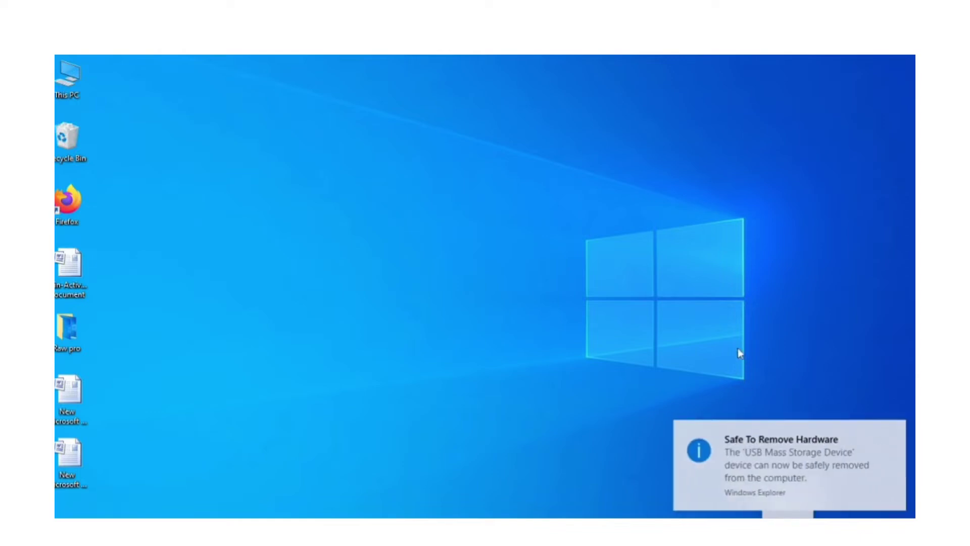